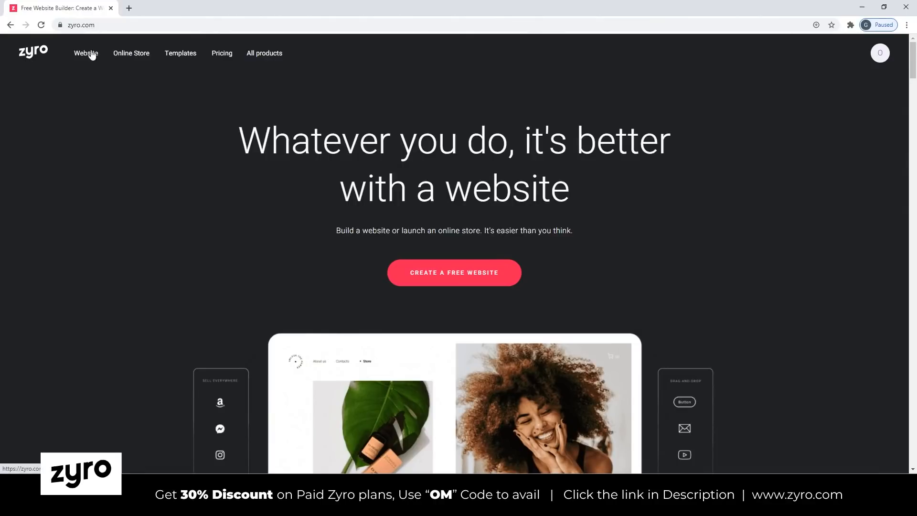
Review the domain prices on the Domains product page and look at the AI Business Name generator page.
click(263, 55)
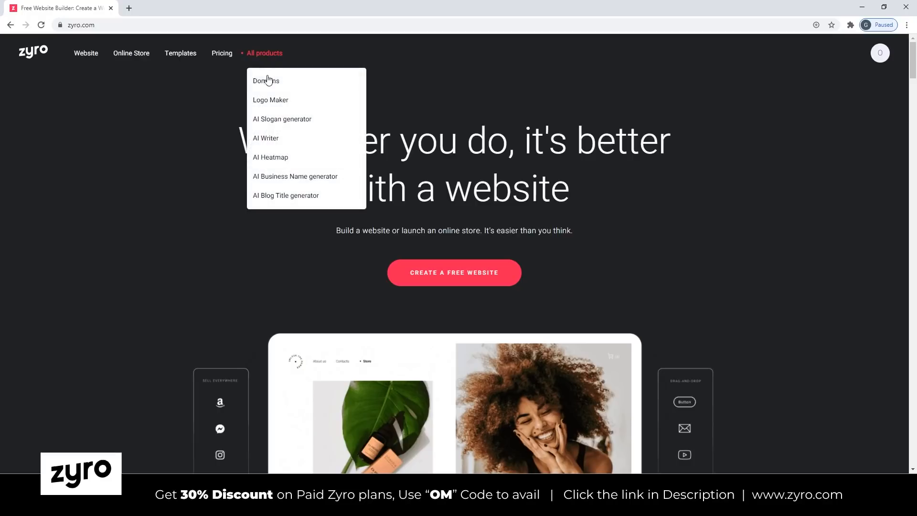
click(271, 83)
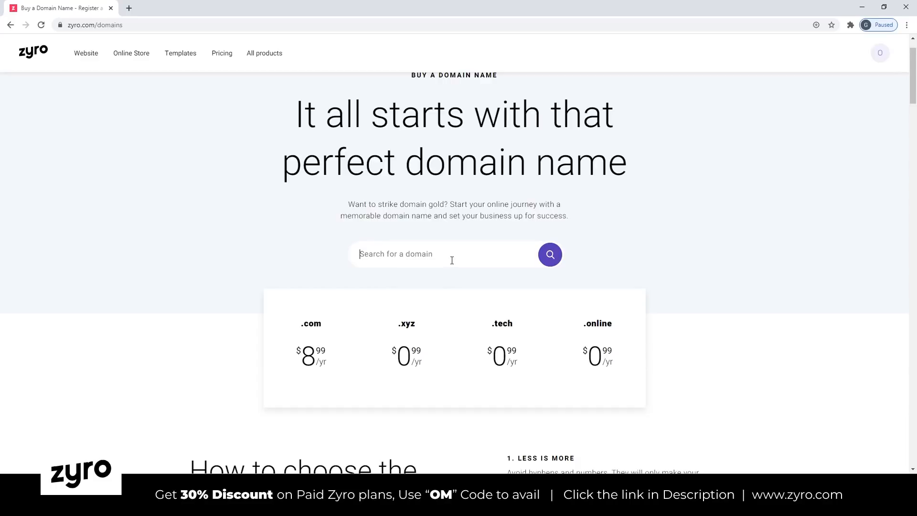
scroll(451, 260, down, 2)
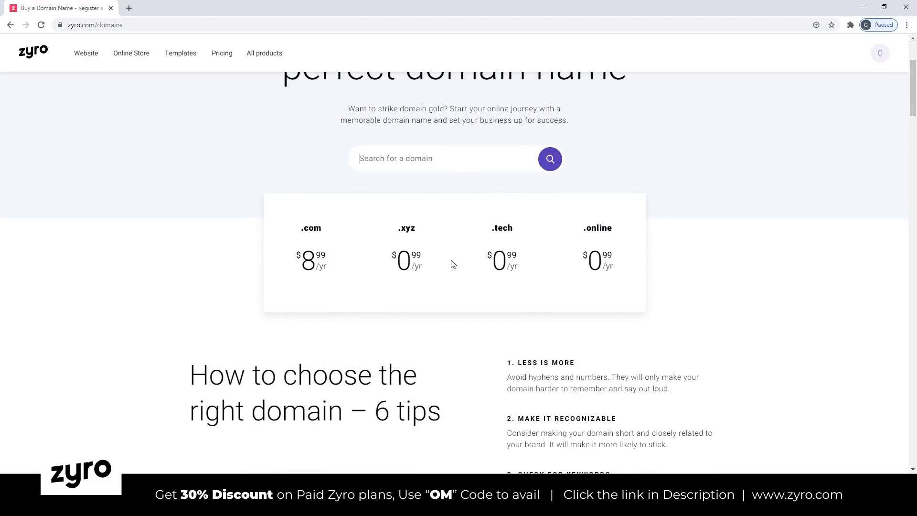
scroll(453, 264, down, 2)
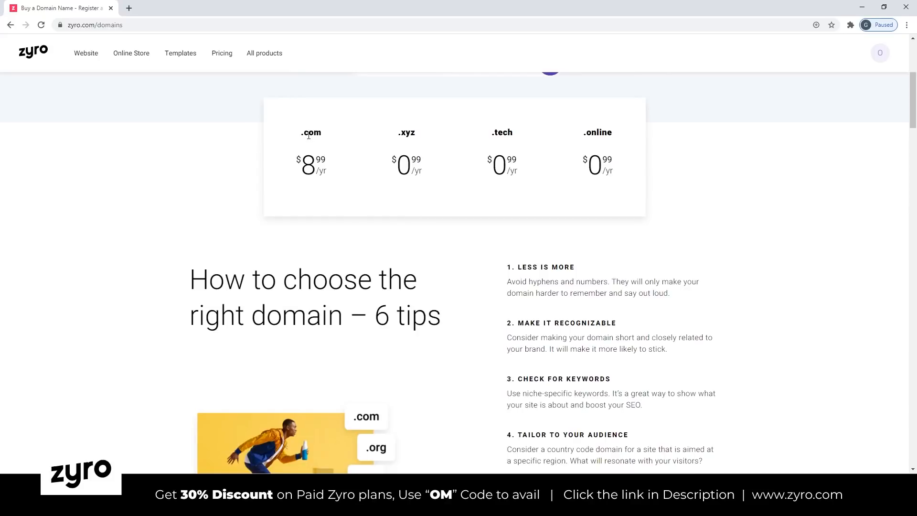
click(266, 59)
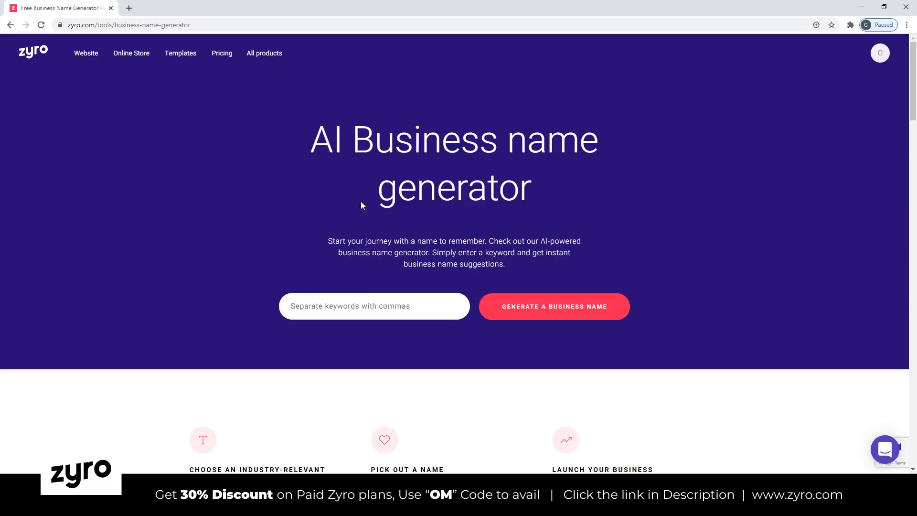
Browse the Portfolio website templates and start building a site from the Eren template.
click(180, 56)
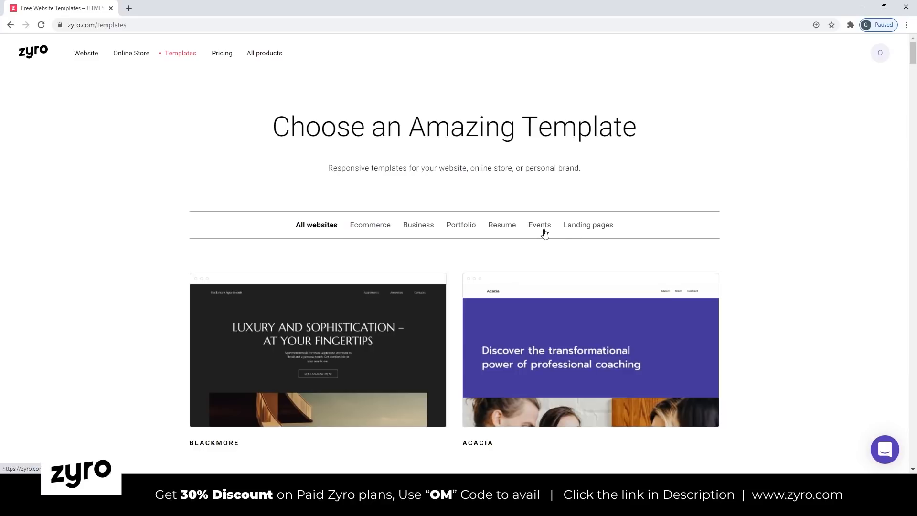
click(462, 226)
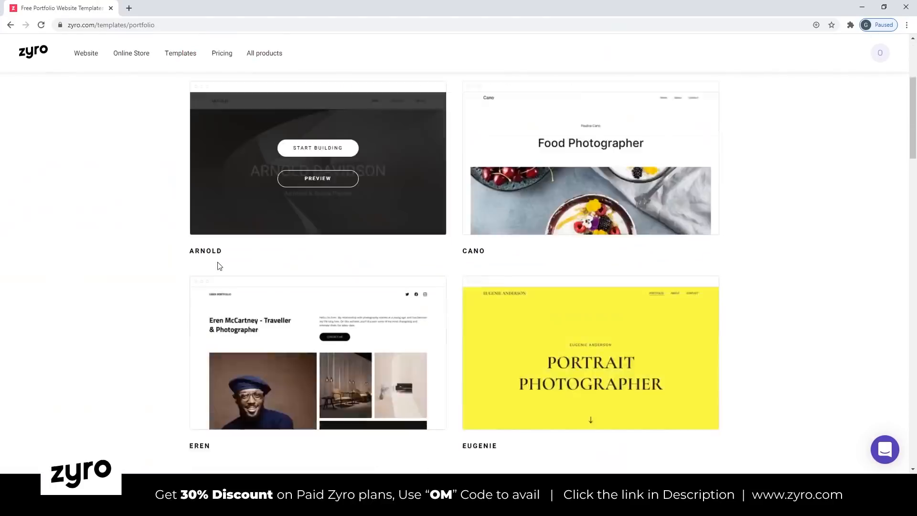
scroll(456, 233, down, 4)
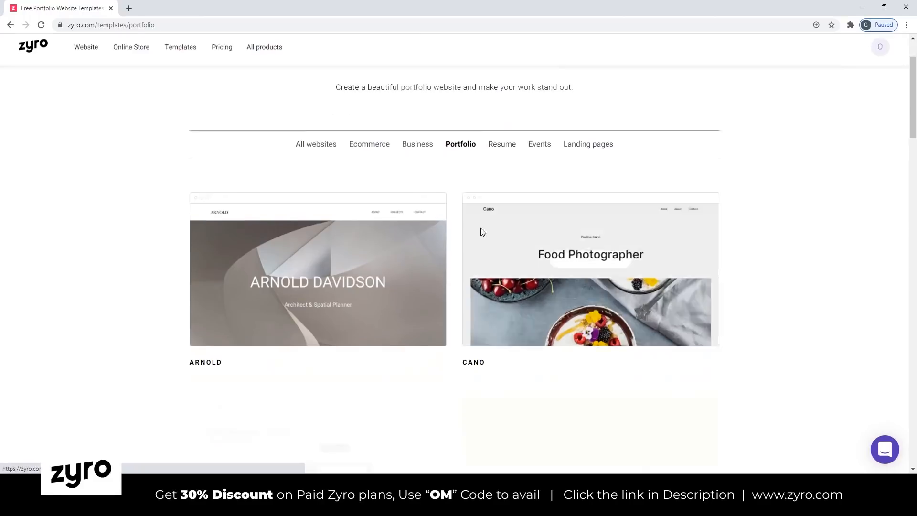
mouse_move(400, 185)
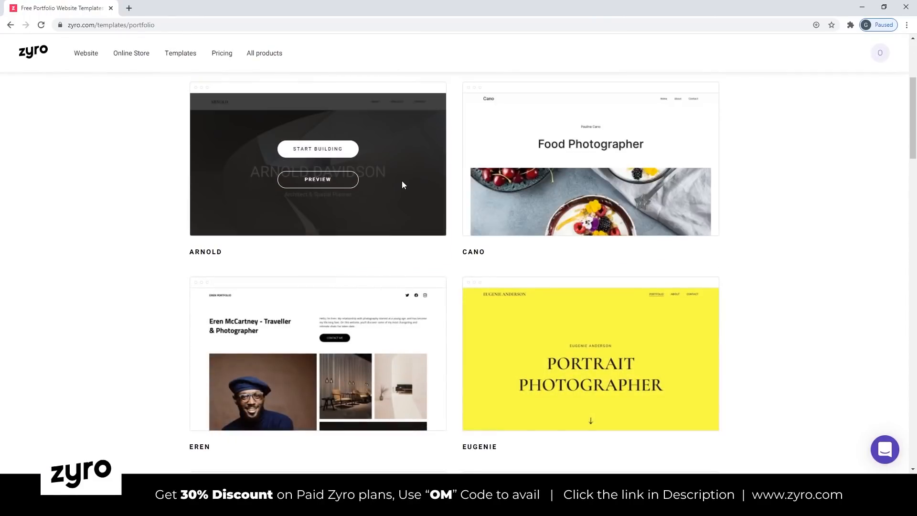
scroll(315, 358, down, 4)
scroll(27, 332, up, 5)
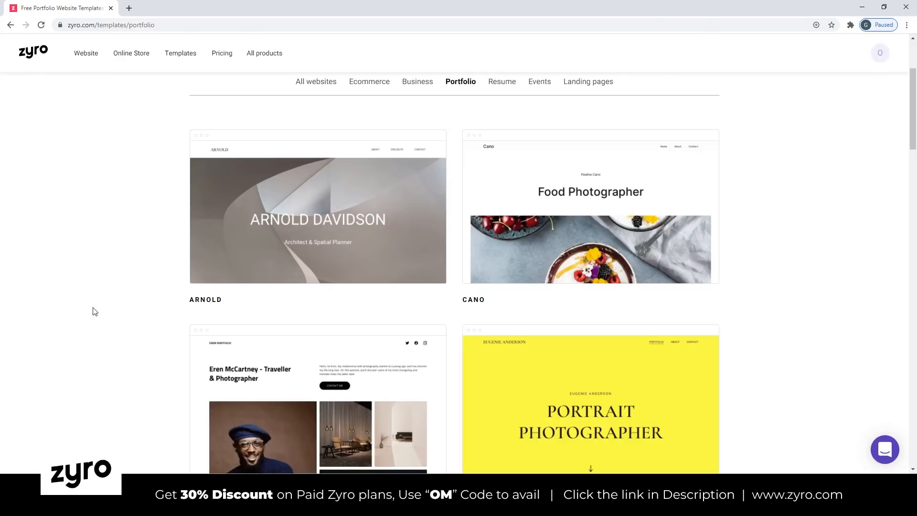
scroll(498, 273, down, 1)
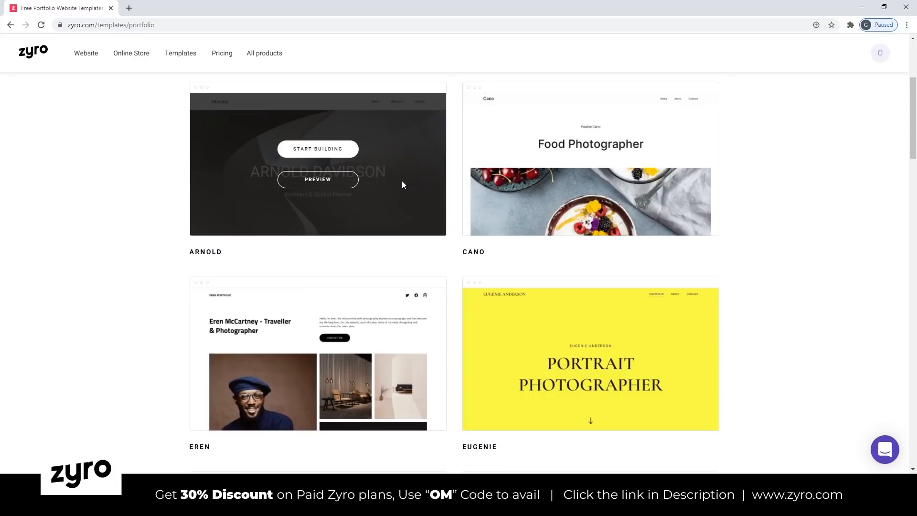
scroll(402, 239, down, 3)
mouse_move(330, 234)
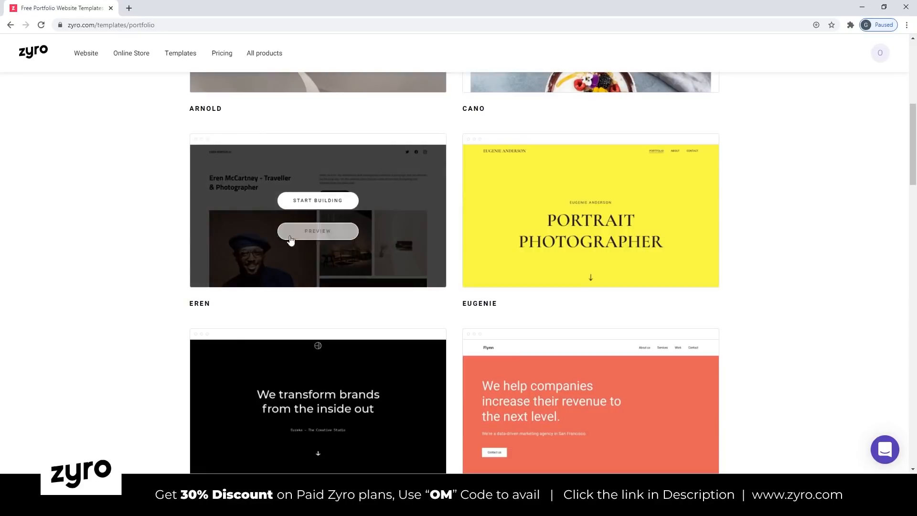
click(318, 200)
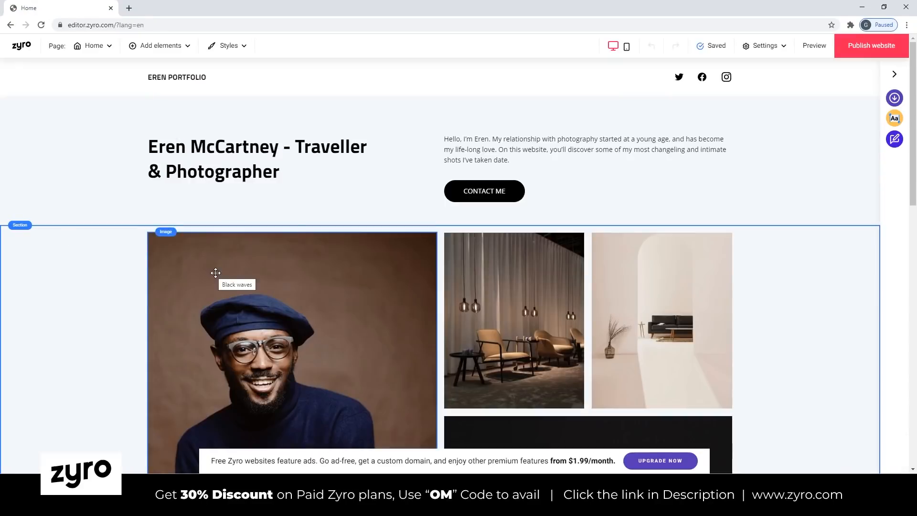
scroll(299, 268, down, 2)
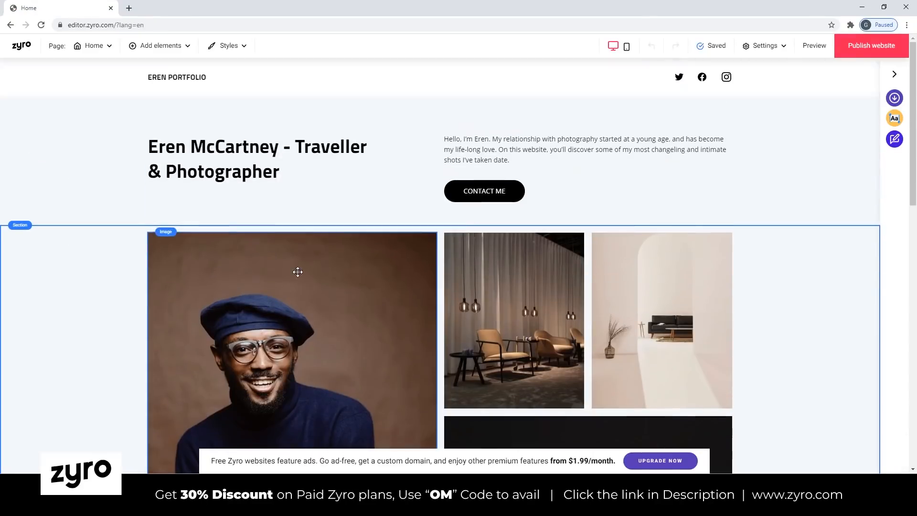
Replace the main heading at the start of the home page with the portfolio owner's full name.
scroll(299, 268, up, 2)
drag(280, 172, 123, 149)
click(447, 154)
drag(447, 154, 360, 175)
mouse_move(301, 146)
mouse_down()
mouse_move(296, 174)
mouse_move(306, 149)
mouse_up()
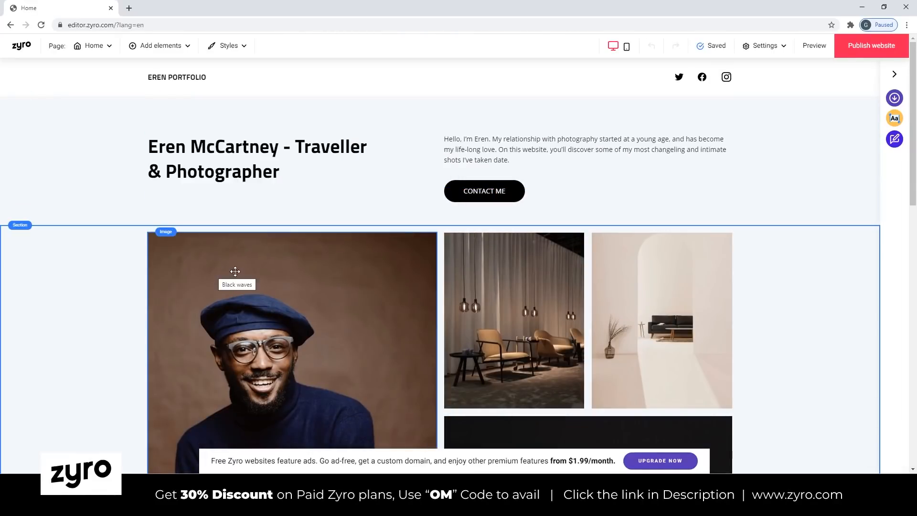
scroll(245, 275, down, 3)
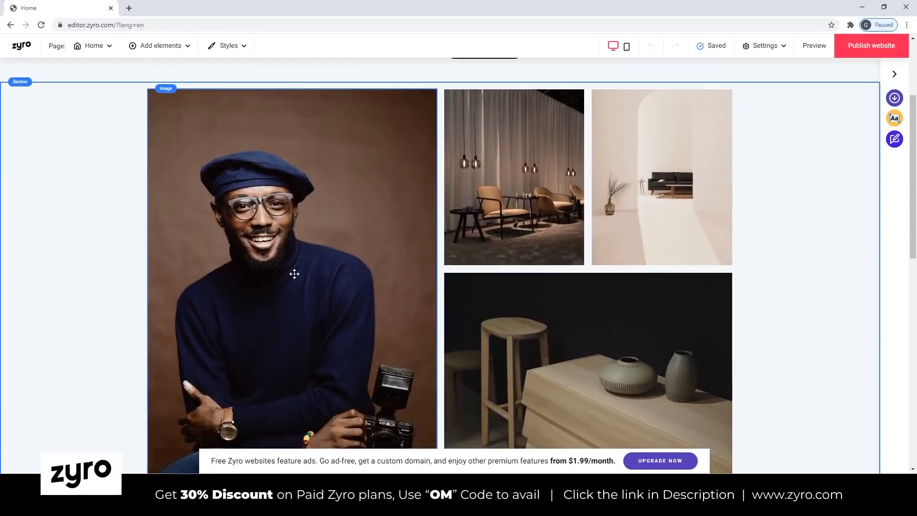
scroll(294, 272, up, 3)
click(288, 180)
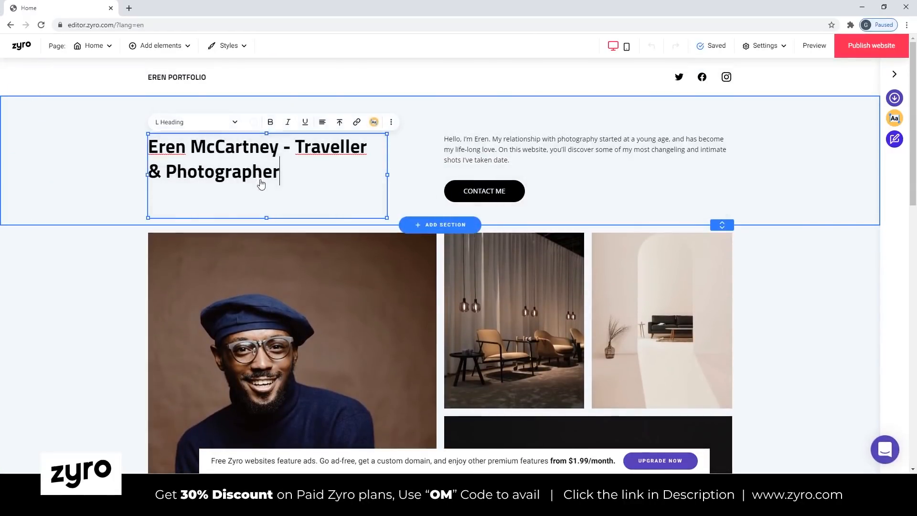
drag(286, 177, 127, 149)
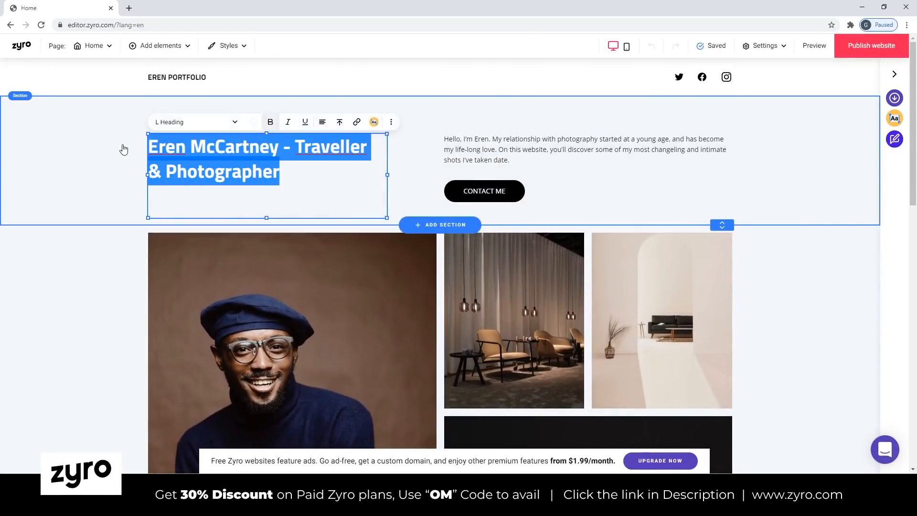
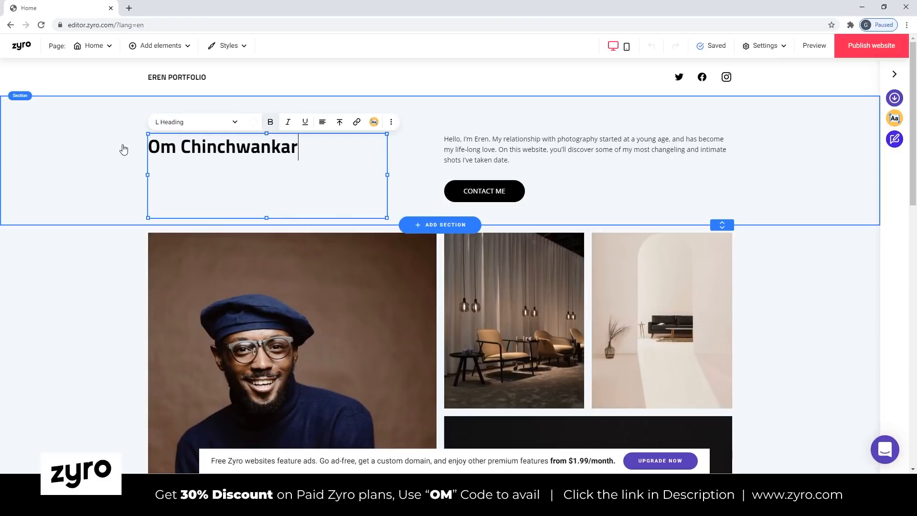
Swap the name heading and the intro paragraph, putting the heading above the Contact Me button and the paragraph above the portrait.
click(469, 149)
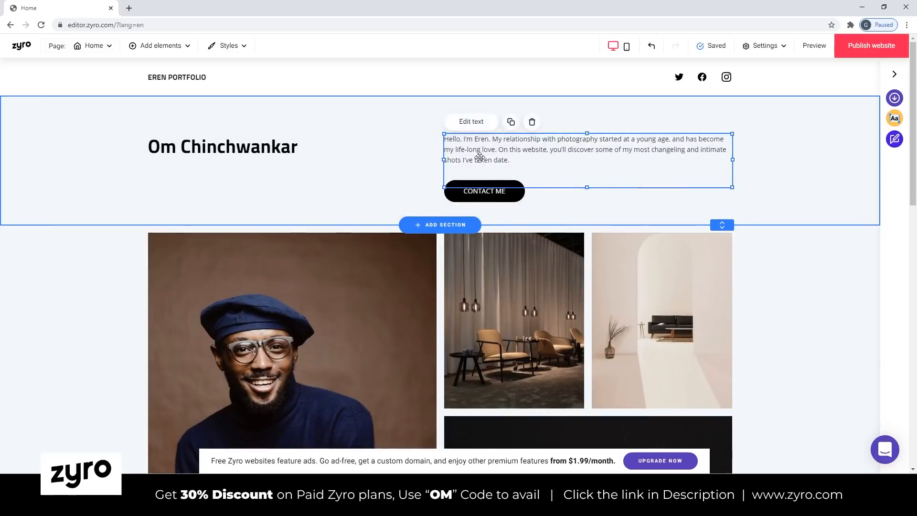
click(266, 164)
drag(266, 164, 738, 140)
drag(635, 186, 365, 172)
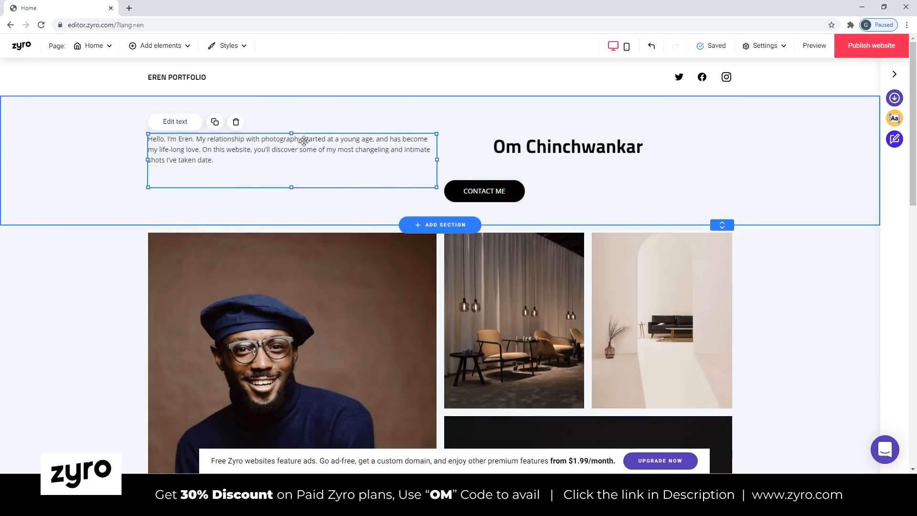
Make the intro paragraph's text box taller and narrower, about three grid columns wide, and place it two grid rows lower beside the Contact Me button.
mouse_move(290, 133)
mouse_down()
mouse_move(299, 113)
mouse_move(296, 174)
mouse_move(300, 139)
mouse_up()
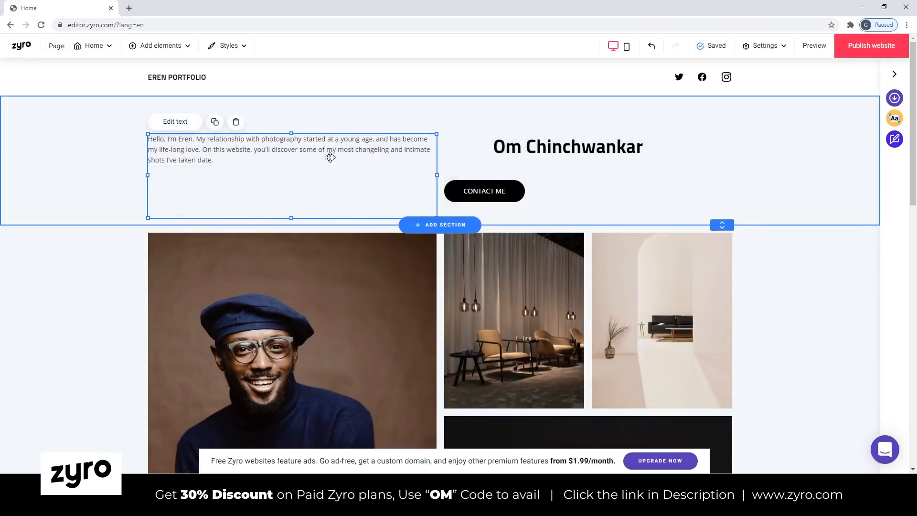
drag(437, 176, 365, 177)
drag(365, 177, 327, 177)
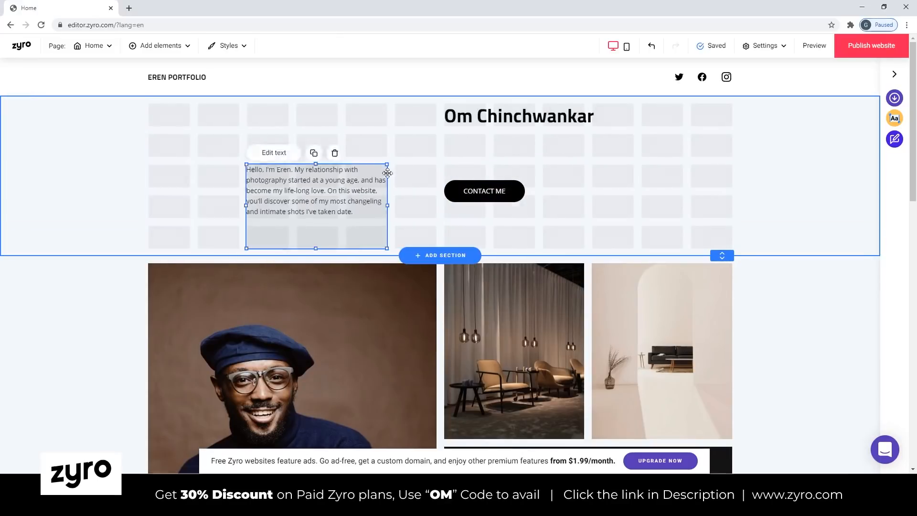
Move the name heading back over the portrait side, directly above the intro paragraph.
drag(516, 115, 270, 146)
click(511, 150)
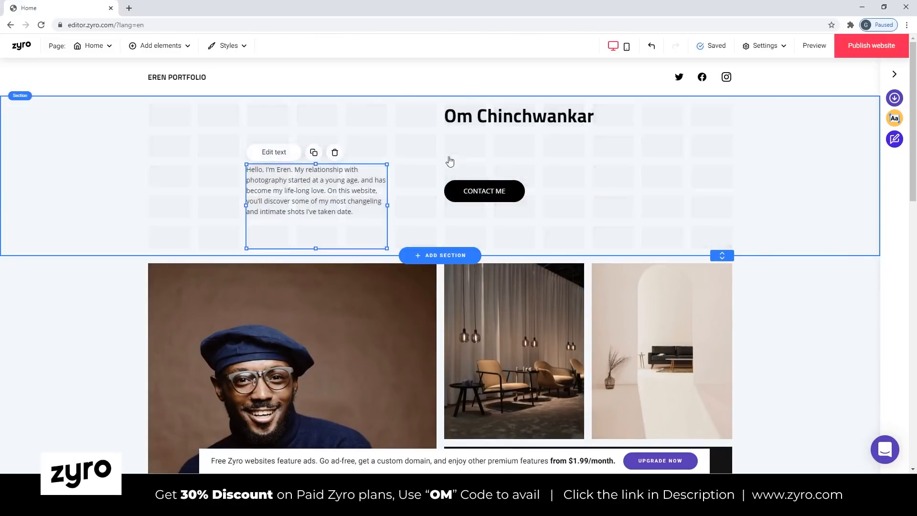
drag(521, 119, 275, 149)
click(524, 140)
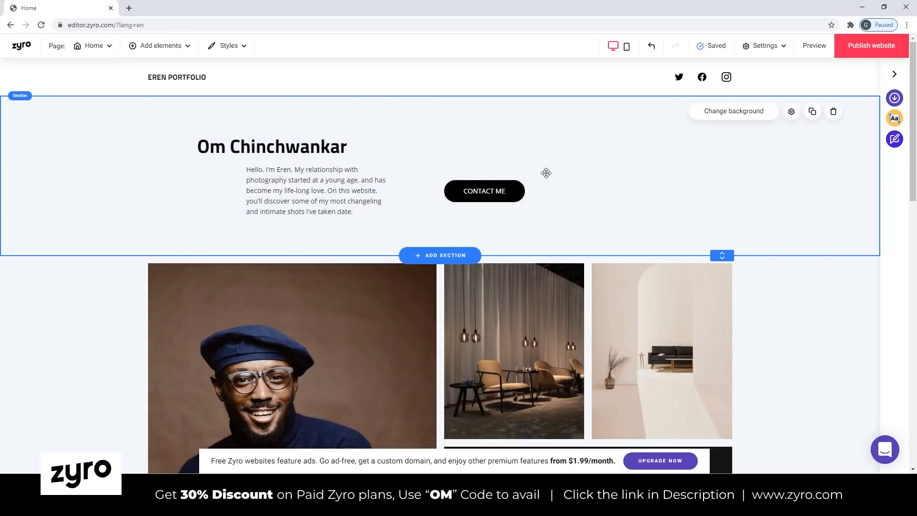
Check the header section and its Contact Me button in the mobile layout, and return to the desktop layout.
click(460, 197)
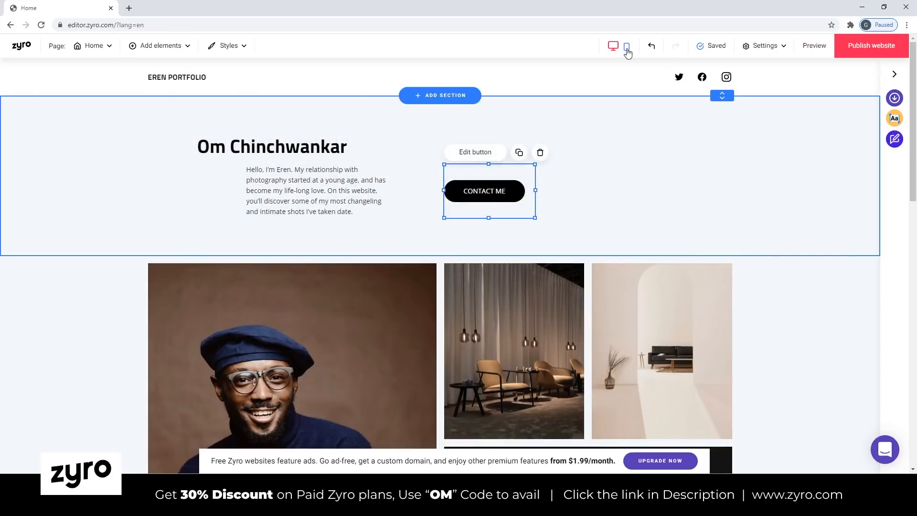
click(627, 49)
click(628, 53)
click(627, 51)
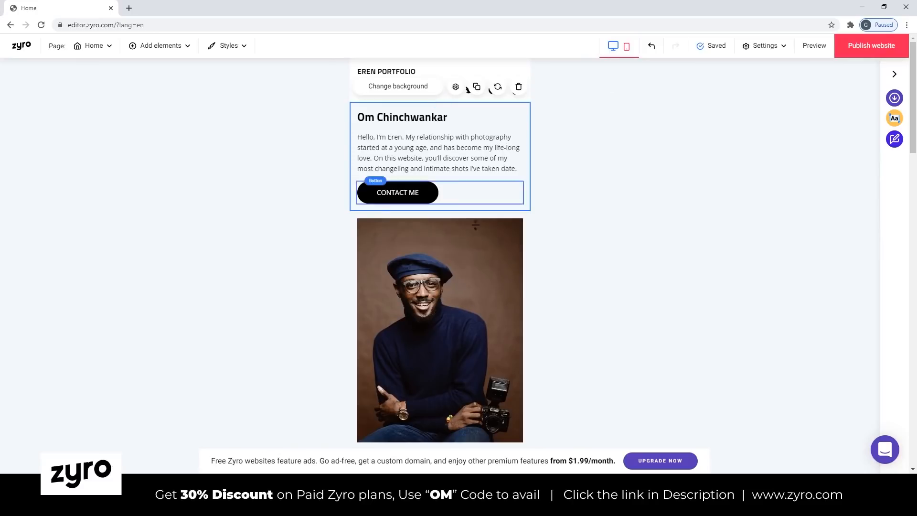
click(497, 186)
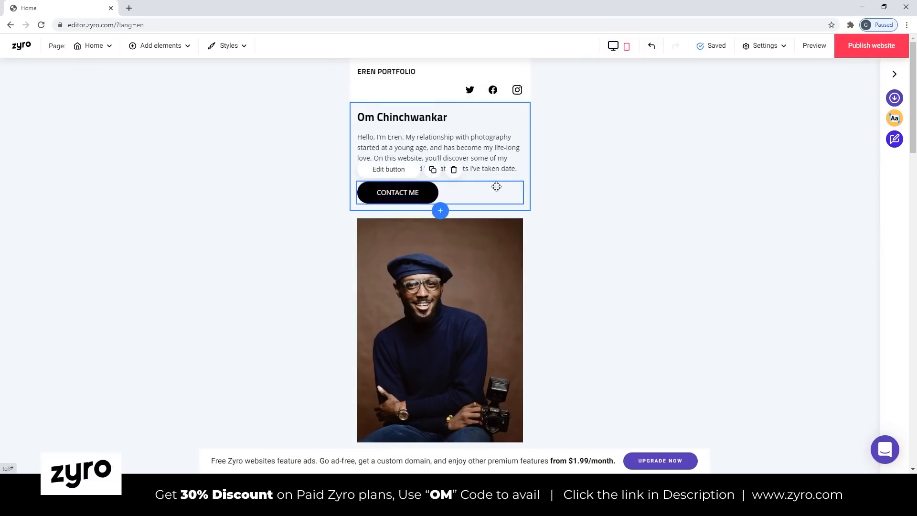
click(612, 46)
Examine the website and free image sources for replacing the large portrait photo, and leave the image picker without choosing one.
right_click(277, 205)
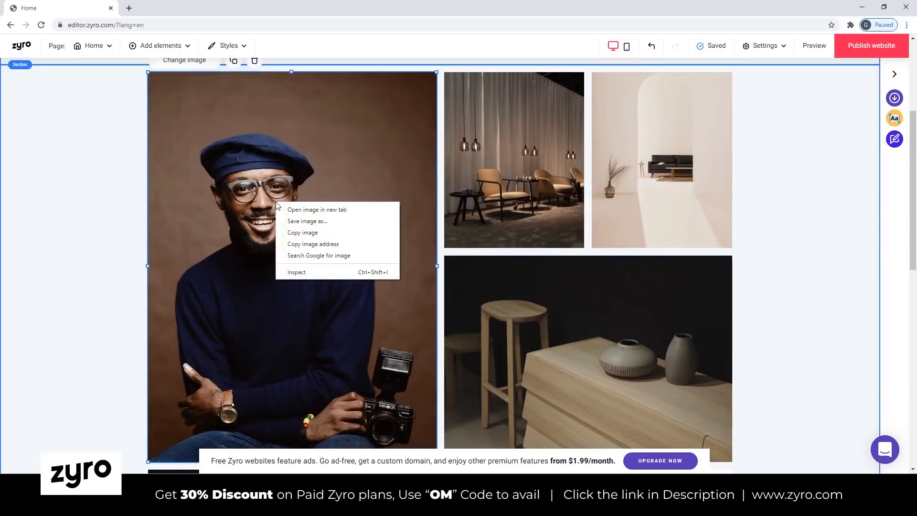
click(265, 201)
scroll(190, 162, up, 2)
click(201, 143)
scroll(328, 253, down, 4)
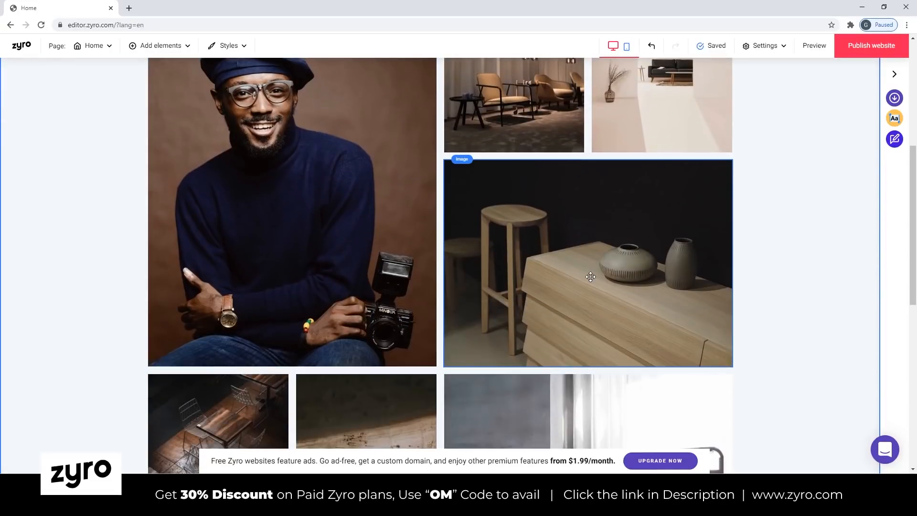
scroll(591, 276, up, 2)
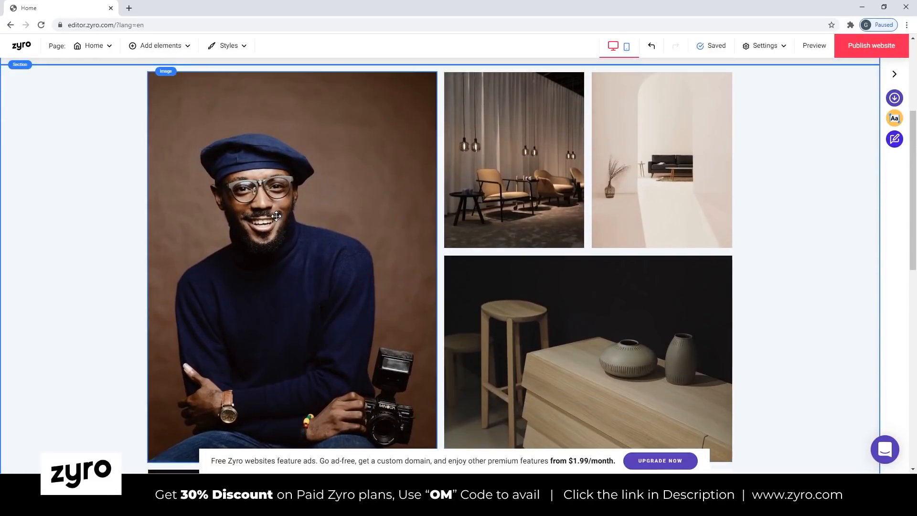
right_click(276, 201)
click(267, 190)
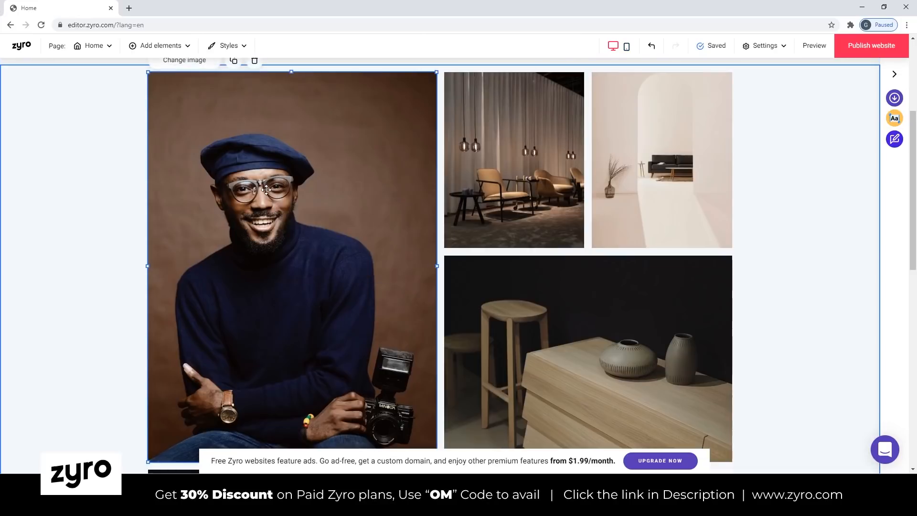
scroll(248, 184, up, 2)
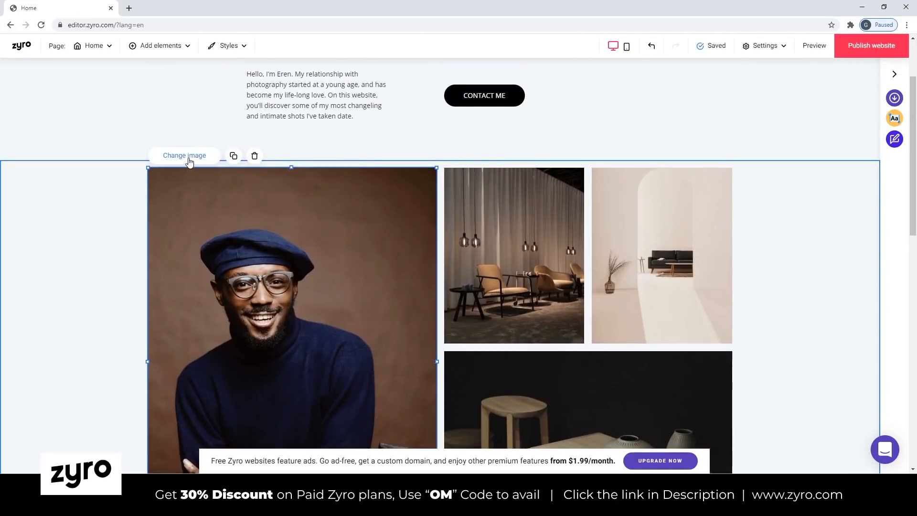
click(189, 160)
click(538, 313)
click(303, 180)
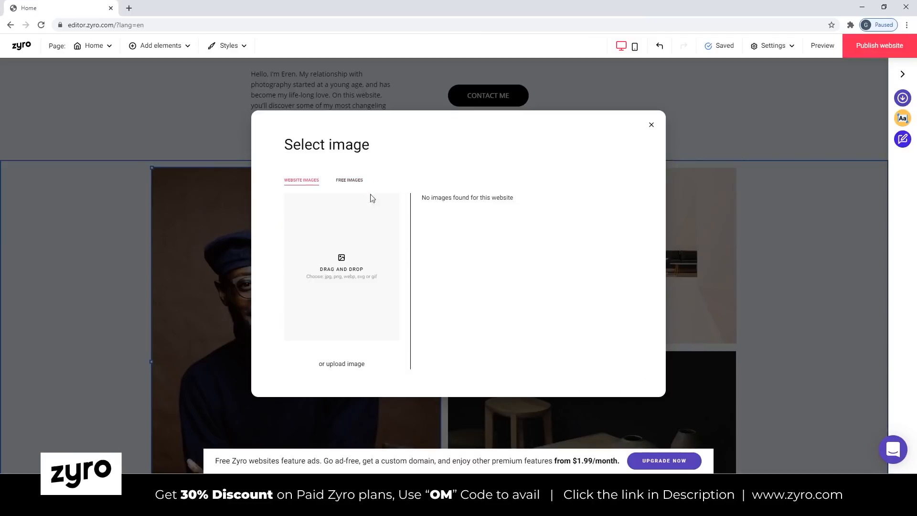
click(349, 180)
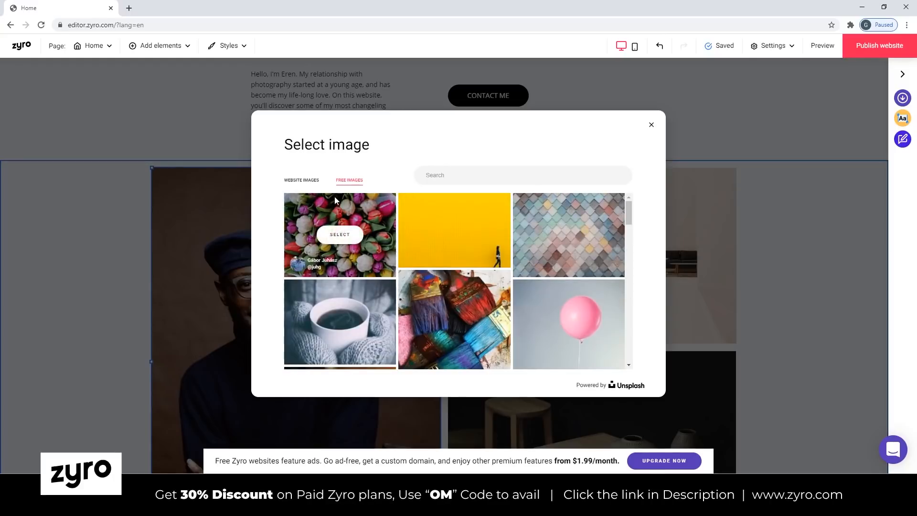
click(304, 181)
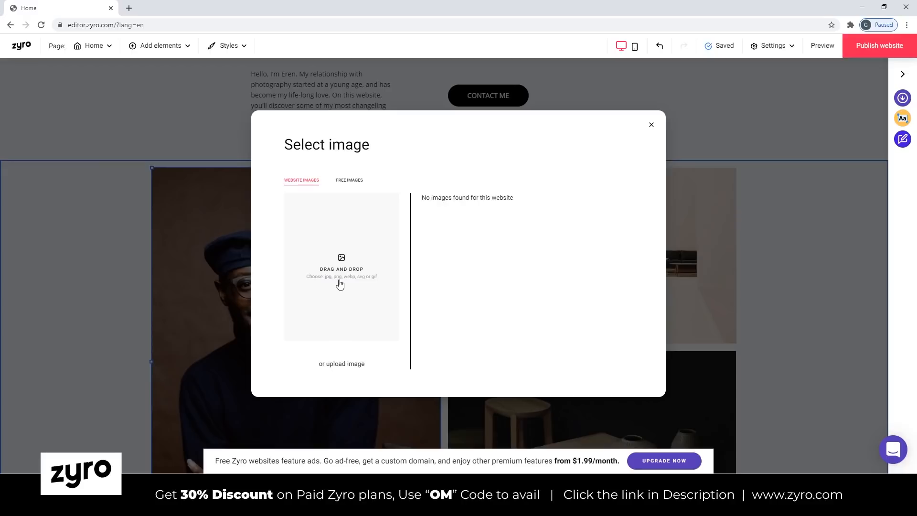
click(651, 125)
Swap the positions of the two small interior photos beside the portrait, trying out moves and resizing along the way.
drag(514, 256, 663, 255)
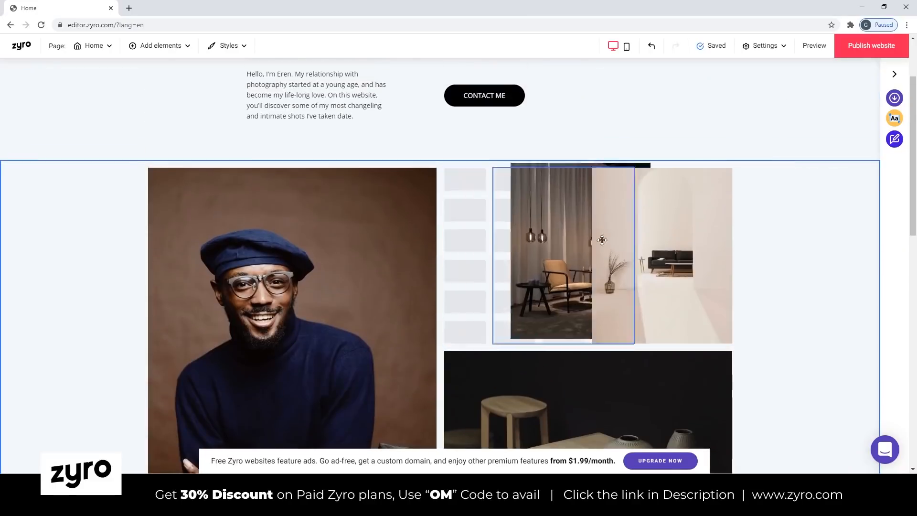
drag(661, 255, 514, 255)
drag(588, 346, 549, 304)
drag(732, 344, 663, 287)
drag(488, 135, 508, 136)
drag(520, 244, 692, 251)
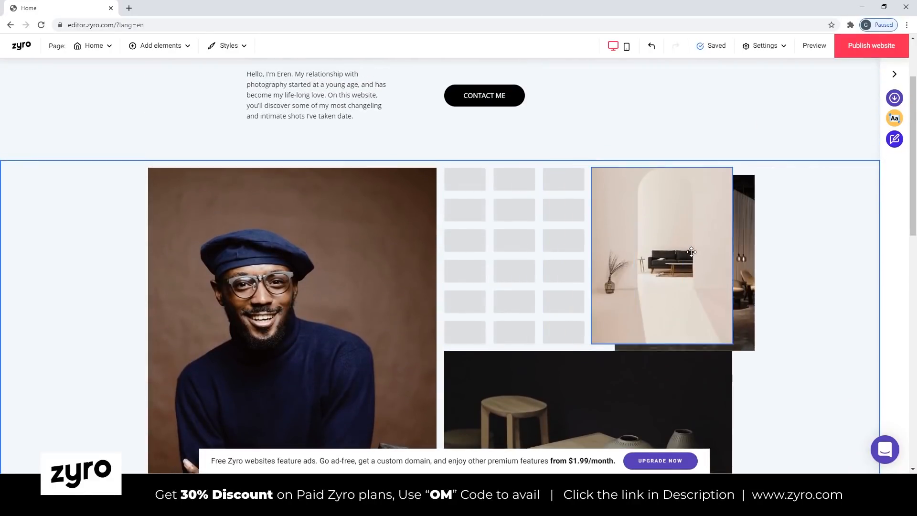
drag(622, 208, 481, 209)
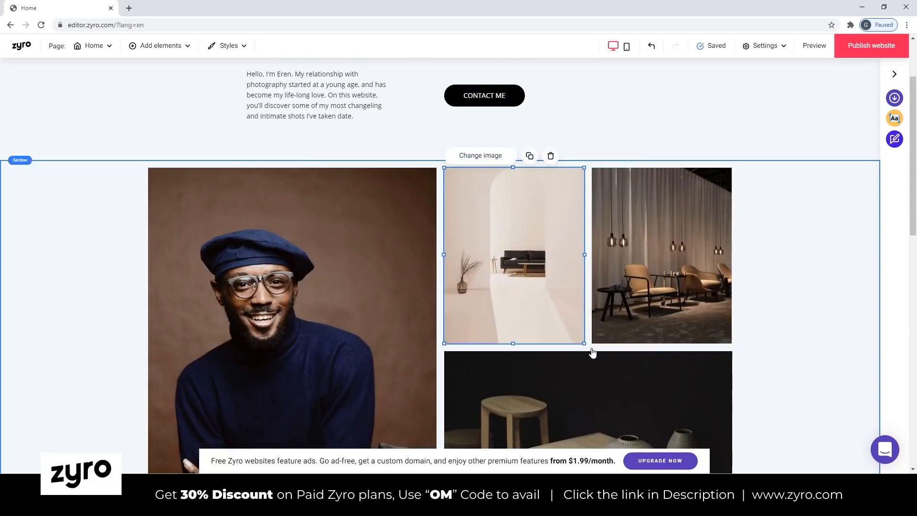
Shrink the two small interior photos beside the portrait to the same smaller size, about two thirds of their width.
drag(585, 344, 535, 282)
click(631, 251)
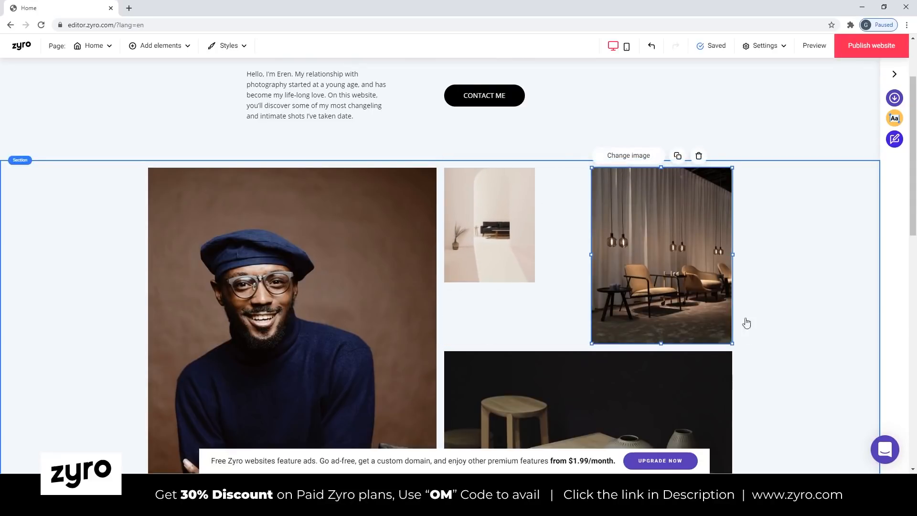
drag(732, 343, 684, 287)
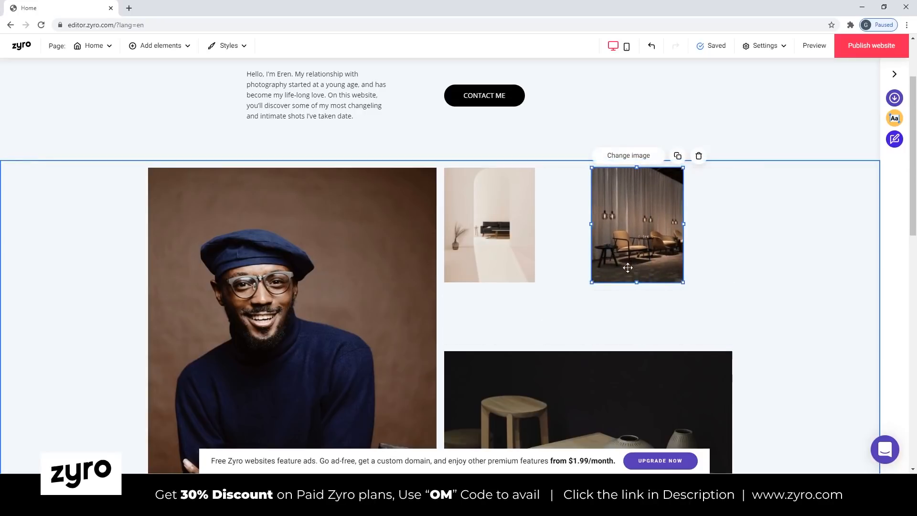
Delete the heading, intro text, contact button, portrait and interior photos so that the first two sections are empty.
scroll(583, 250, down, 2)
click(492, 282)
scroll(468, 287, up, 4)
click(357, 300)
click(496, 308)
click(720, 461)
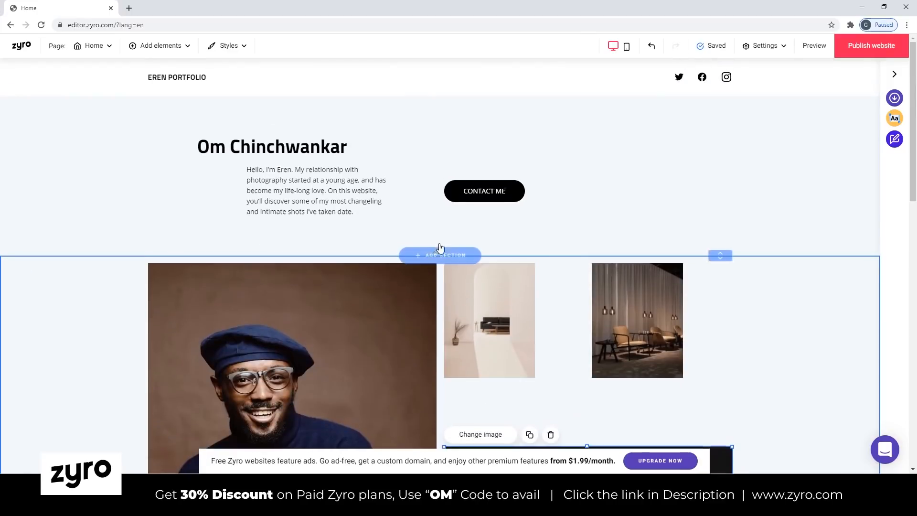
click(357, 298)
key(Delete)
click(503, 281)
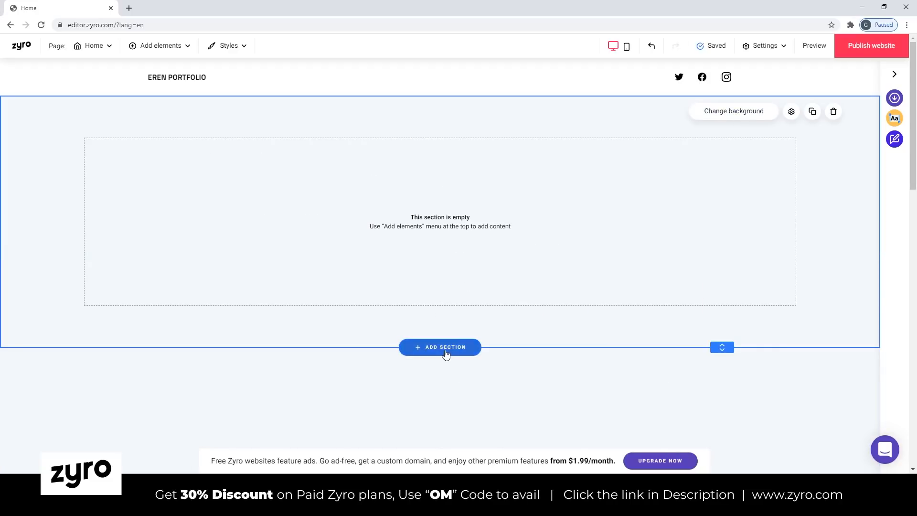
Try out an Instagram feed element in the empty top section, open its feed settings, and remove it.
click(187, 46)
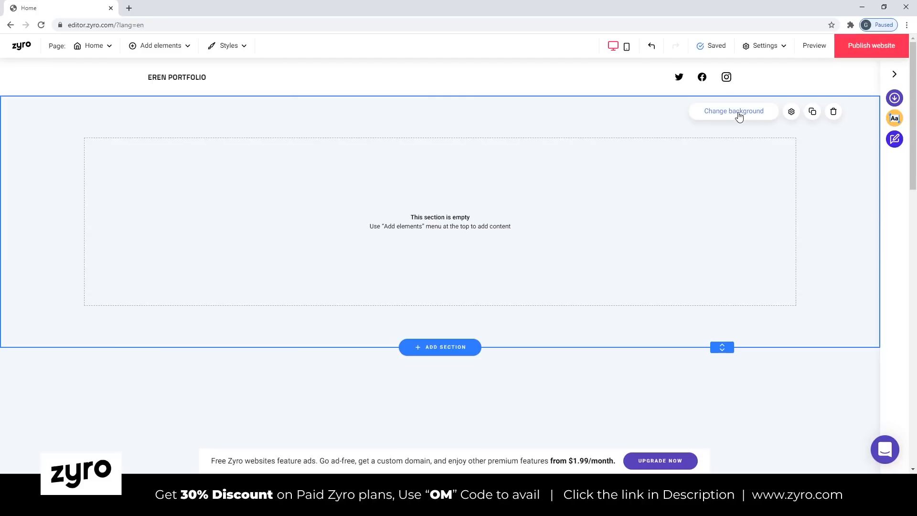
right_click(585, 219)
click(544, 208)
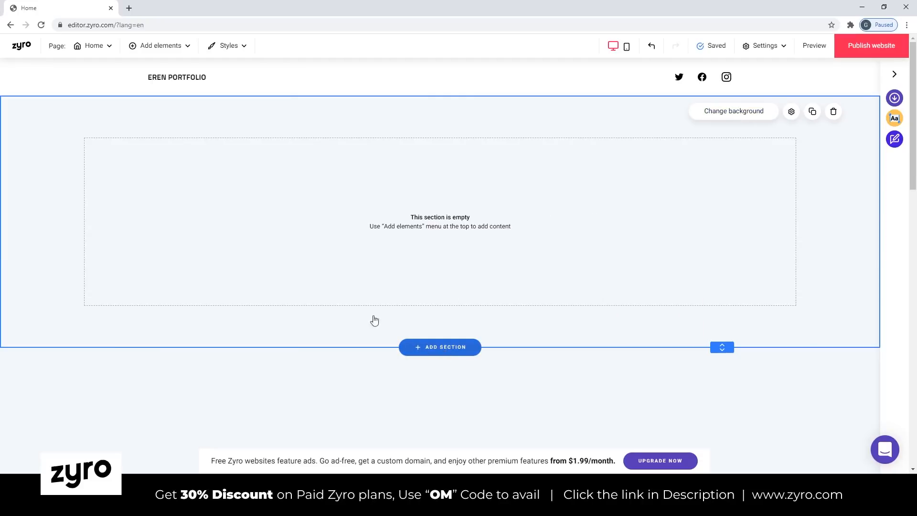
click(188, 47)
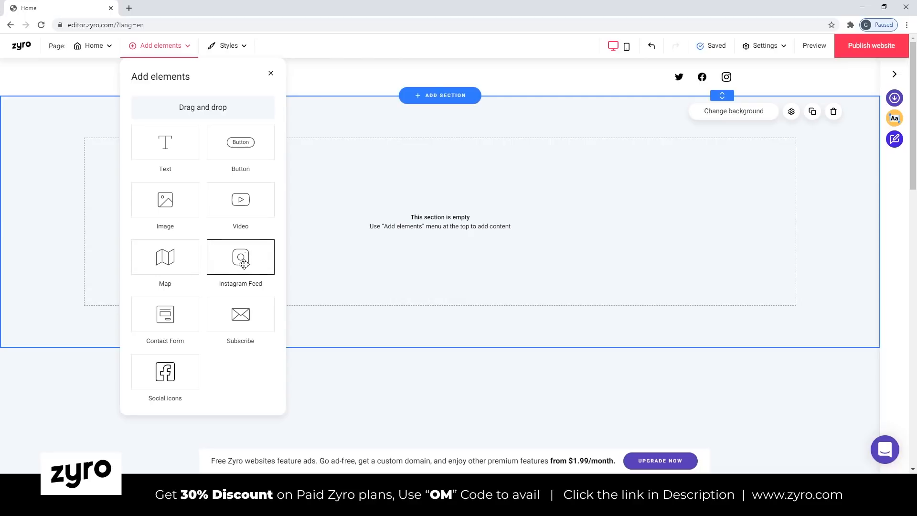
drag(244, 264, 452, 242)
click(274, 153)
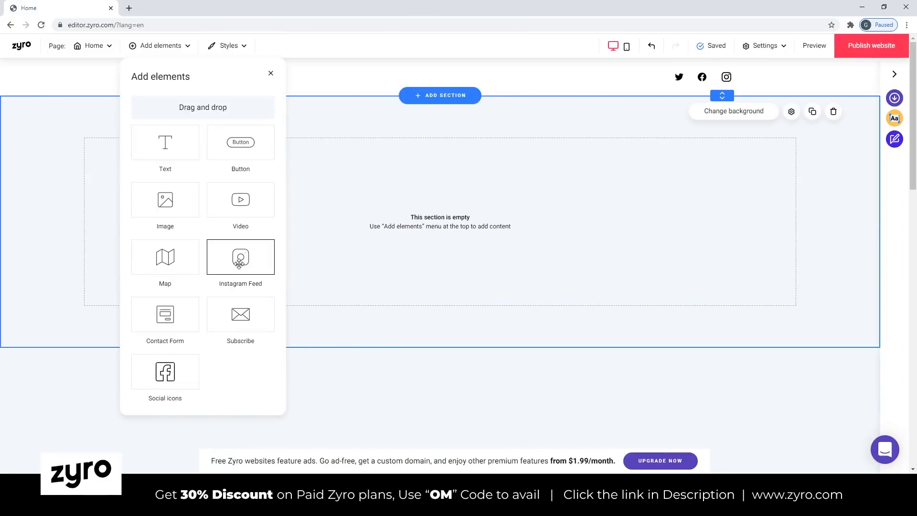
drag(240, 257, 448, 173)
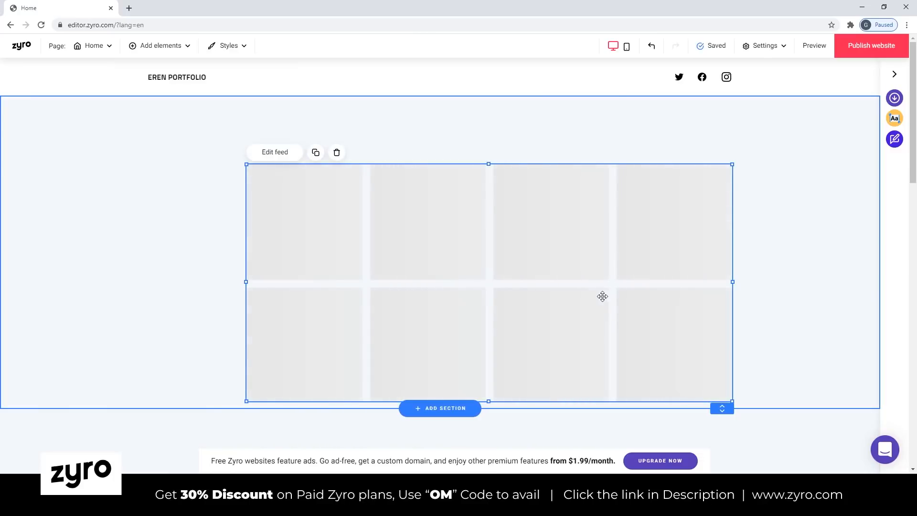
click(274, 153)
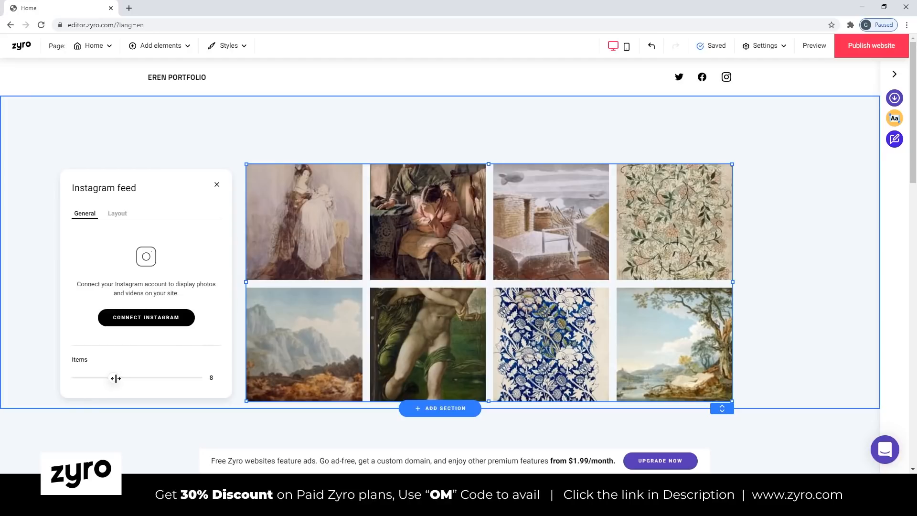
key(Delete)
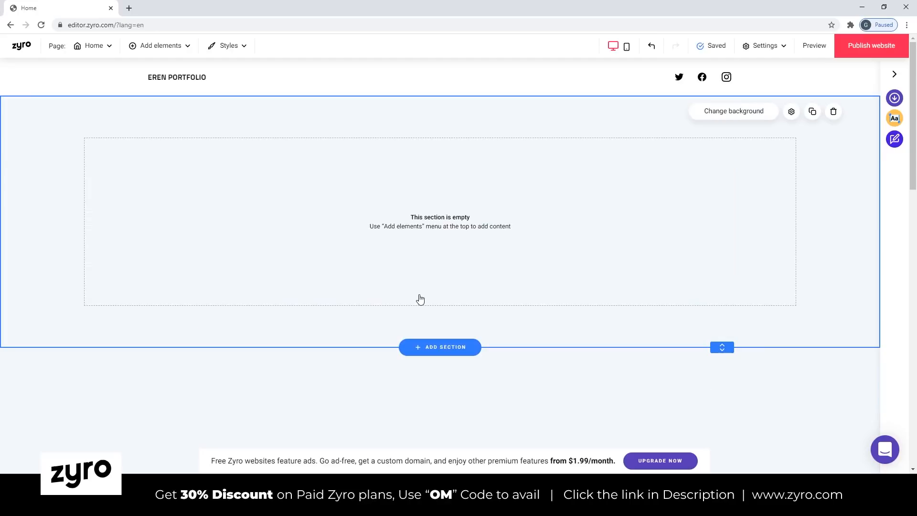
Add a video element and place it in the section below the top one, spanning the full content width.
click(191, 49)
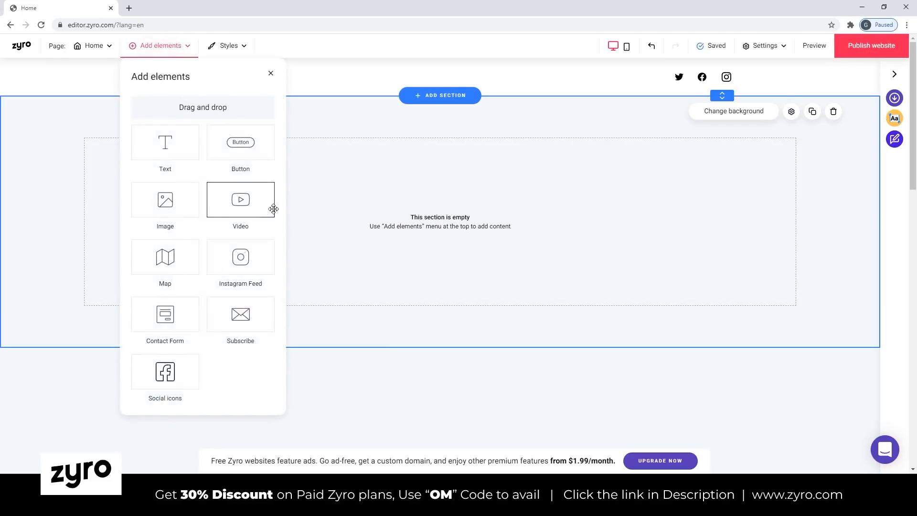
drag(251, 203, 425, 258)
drag(444, 378, 150, 460)
scroll(577, 266, down, 2)
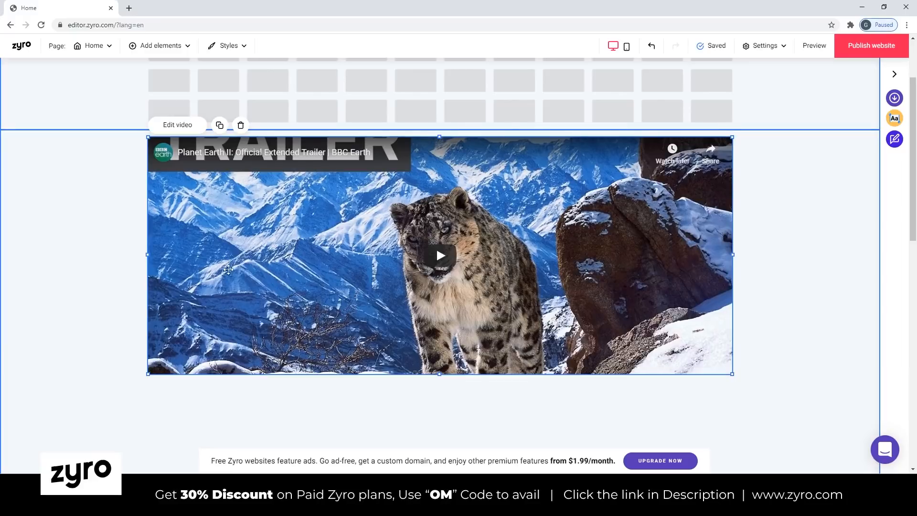
Replace the placeholder video's link with that of the YouTube video "Graphic Design Career In India 2020".
click(130, 10)
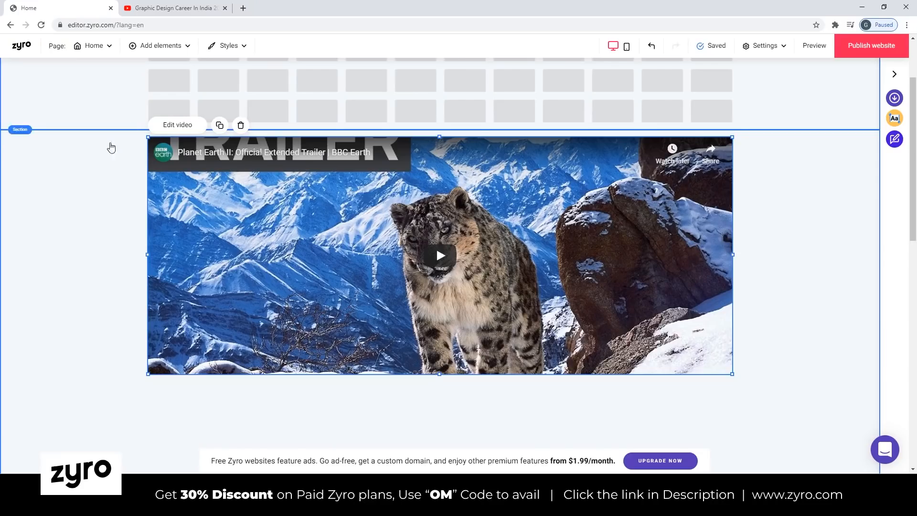
click(178, 125)
double_click(426, 197)
key(ctrl+a)
key(ctrl+v)
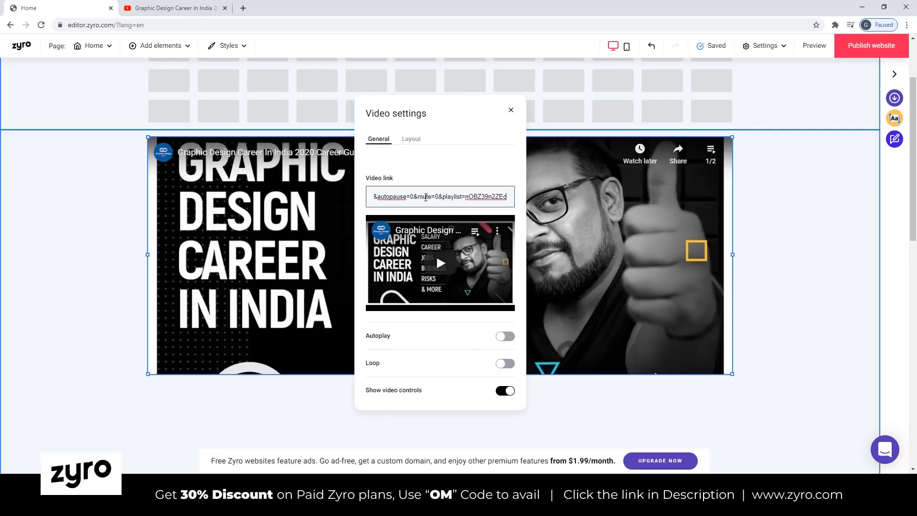
Resize the video so its thumbnail shows almost completely, and centre it horizontally in its section.
scroll(436, 225, down, 1)
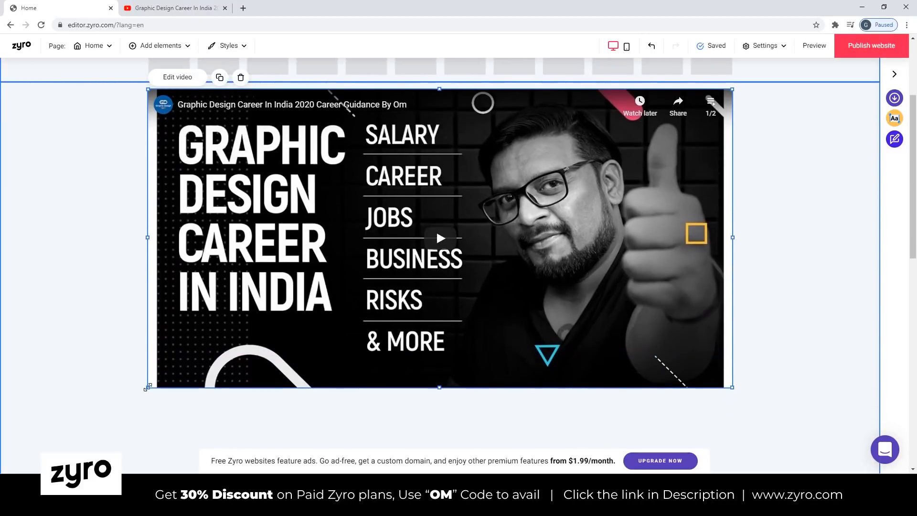
drag(149, 387, 278, 358)
drag(439, 230, 291, 263)
scroll(334, 249, down, 1)
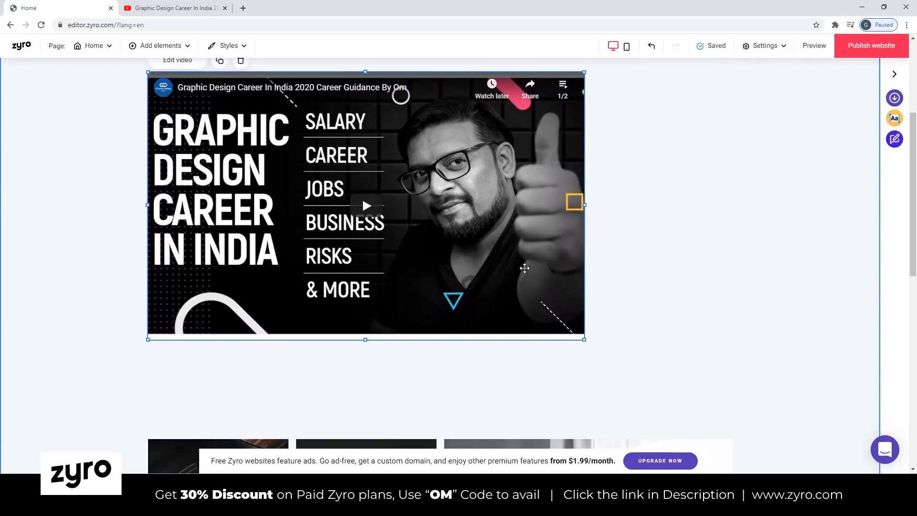
drag(584, 339, 641, 323)
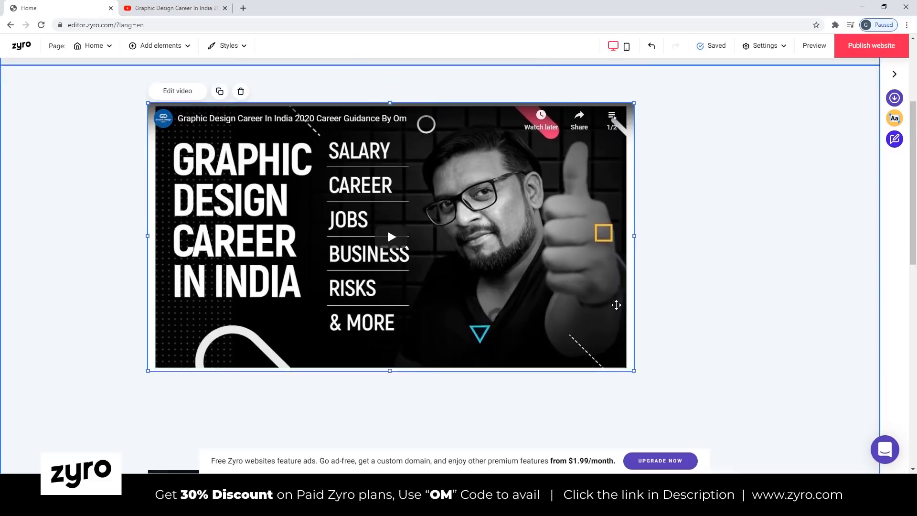
scroll(430, 215, up, 3)
Add the owner's name as a text element above the video, styled as XXL Heading with centred alignment.
click(179, 45)
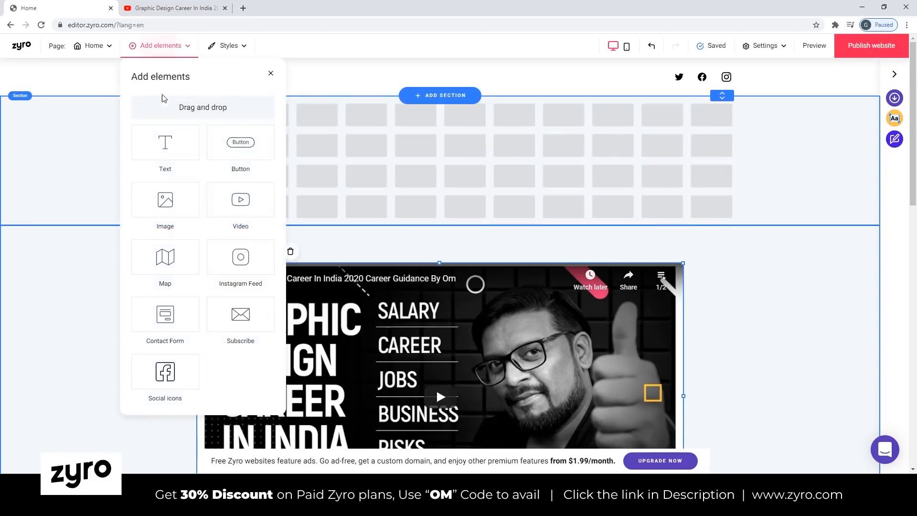
click(511, 151)
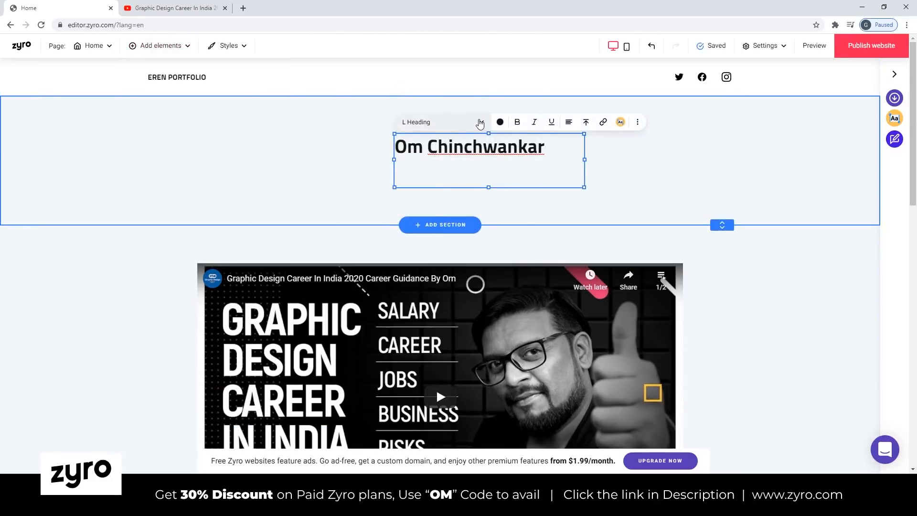
click(482, 123)
click(430, 219)
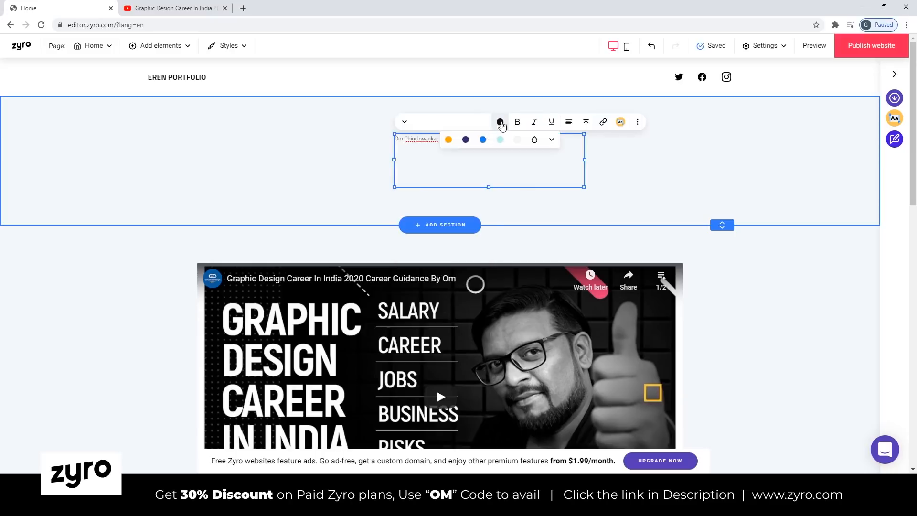
click(501, 124)
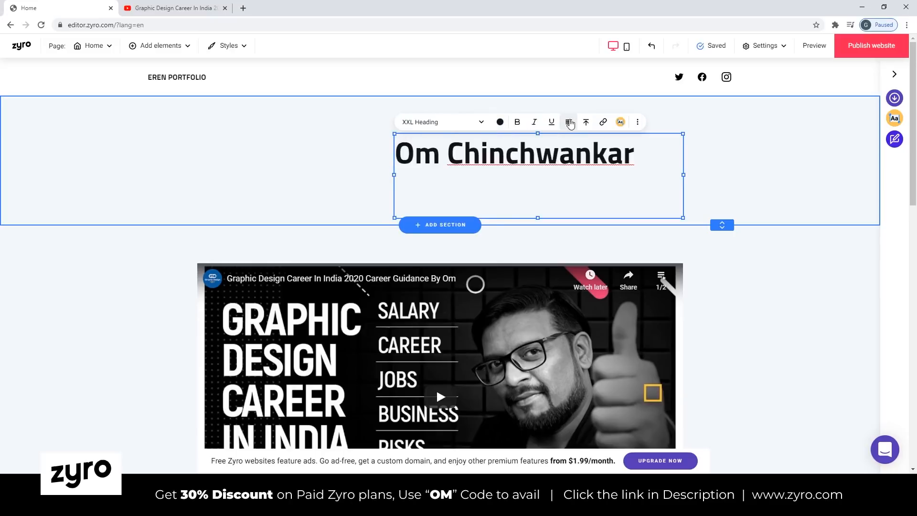
click(569, 123)
click(589, 141)
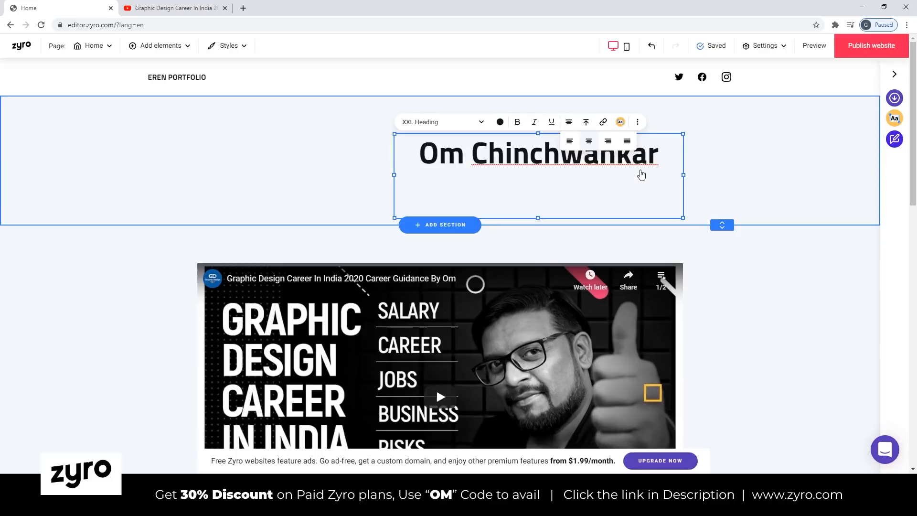
Align the name heading vertically to the middle of its text box and centre the box in the top section.
click(586, 122)
click(606, 141)
click(698, 152)
drag(566, 190, 467, 160)
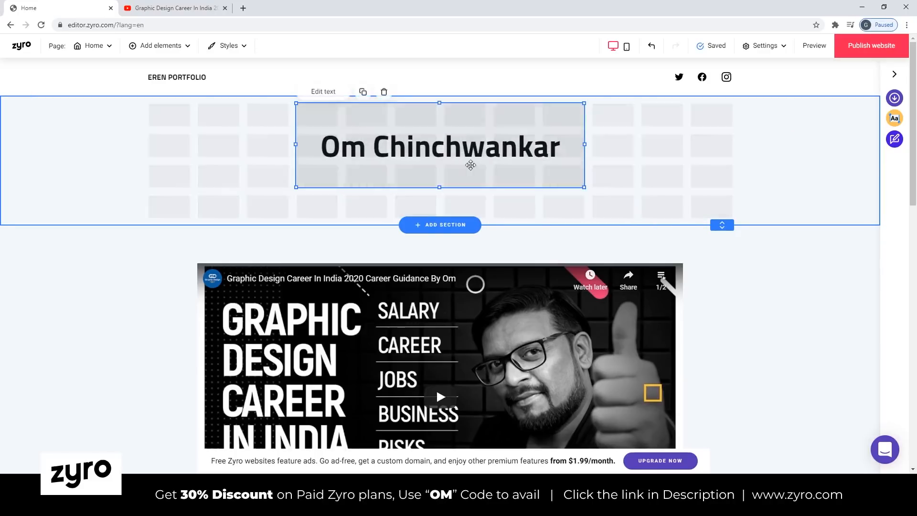
click(808, 321)
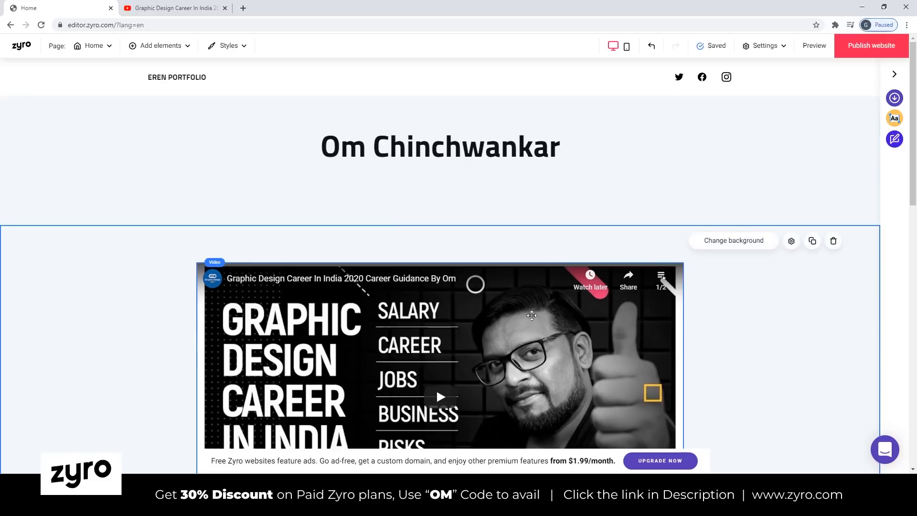
Preview the website and examine the heading, video and remaining gallery down to the footer.
scroll(477, 248, down, 1)
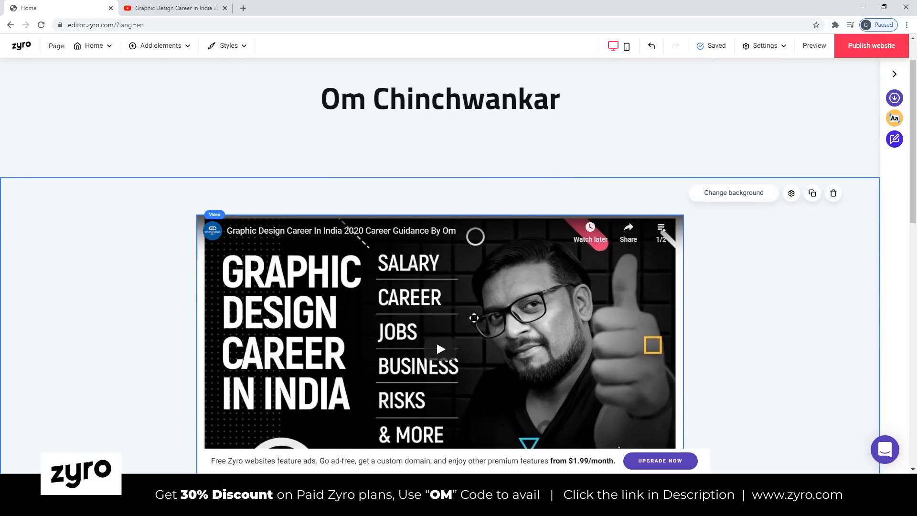
click(814, 46)
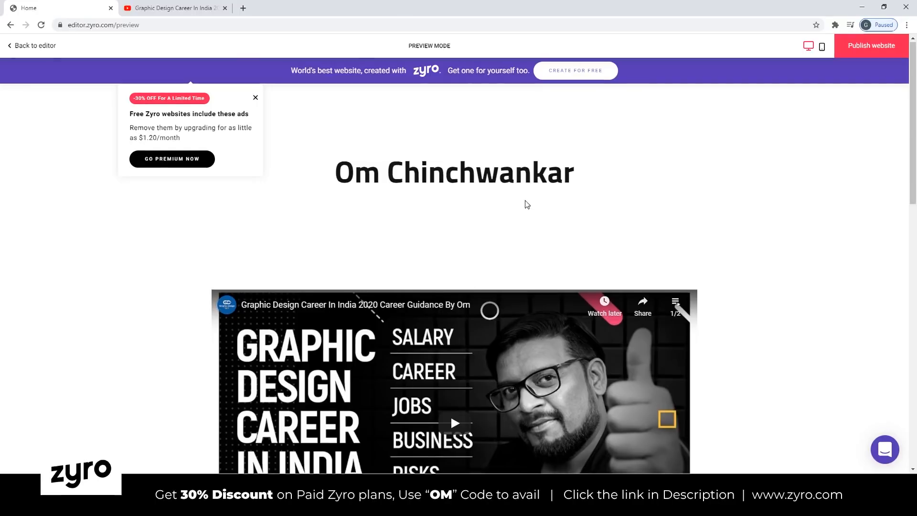
scroll(515, 190, down, 6)
scroll(757, 318, down, 6)
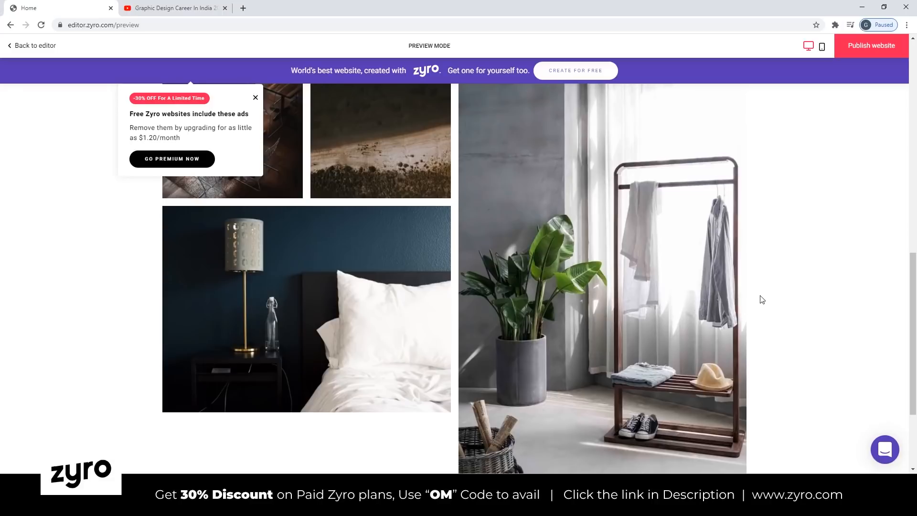
scroll(779, 285, down, 3)
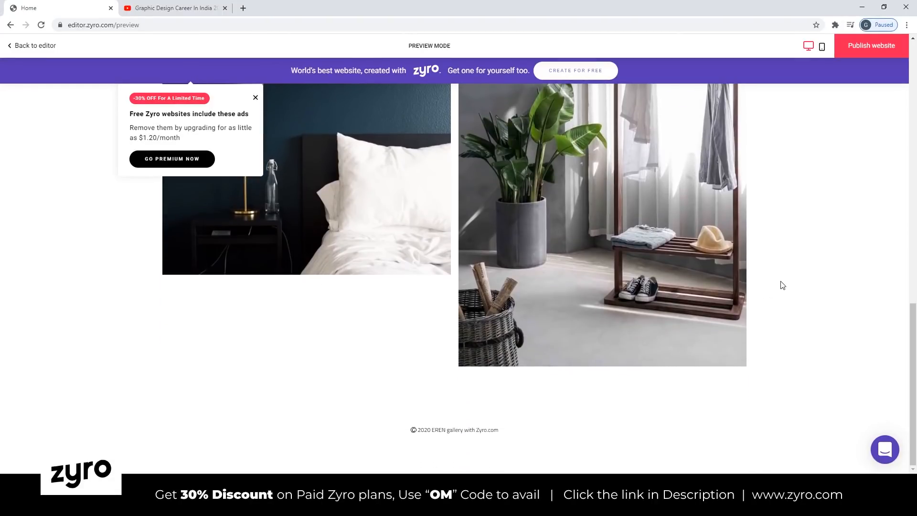